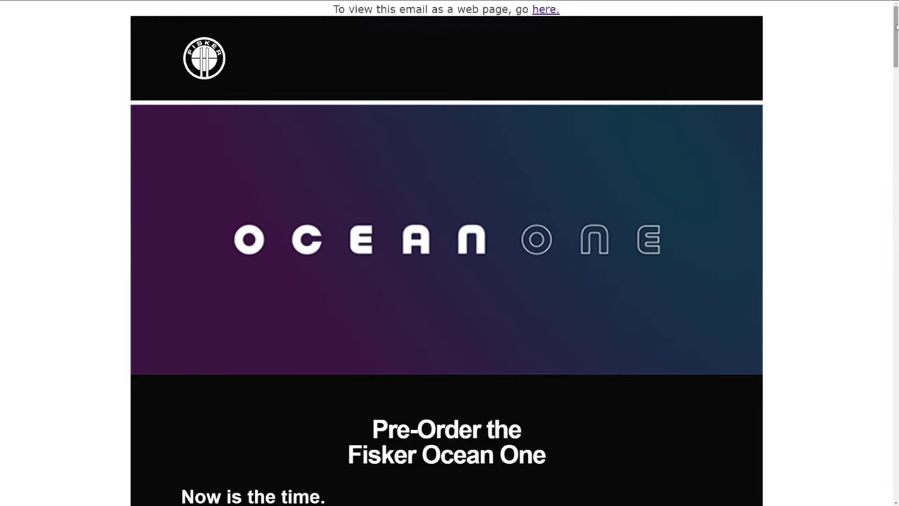
Scroll through the Ocean One pre-order invitation email down to its Pre-Order button.
scroll(894, 51, "down", 5)
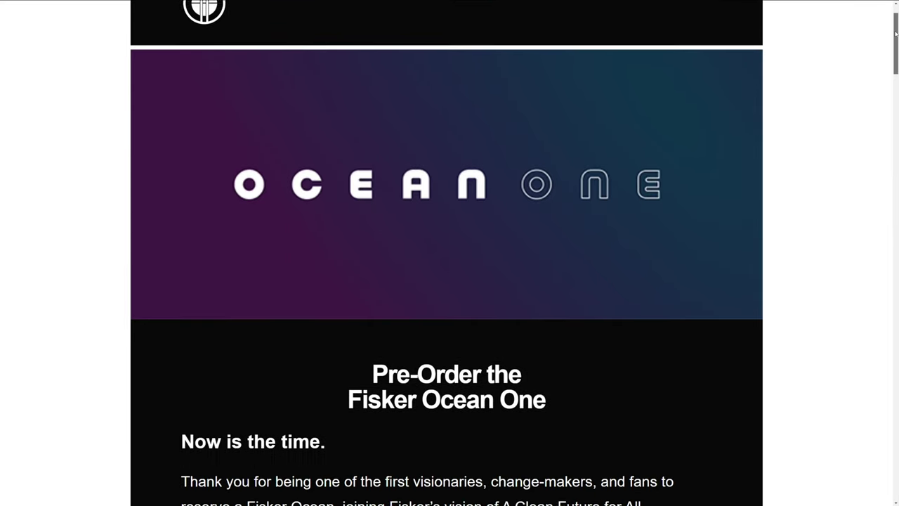
left_click_drag(894, 50, 896, 137)
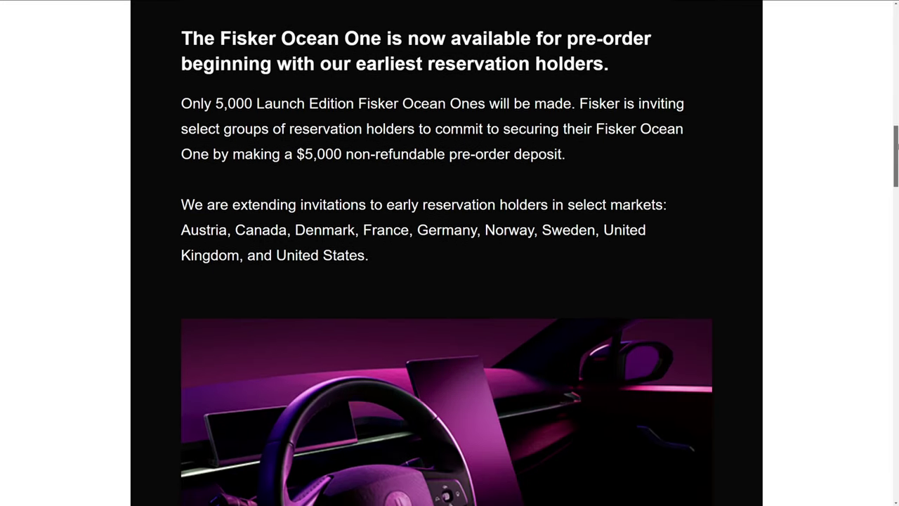
scroll(447, 253, "down", 4)
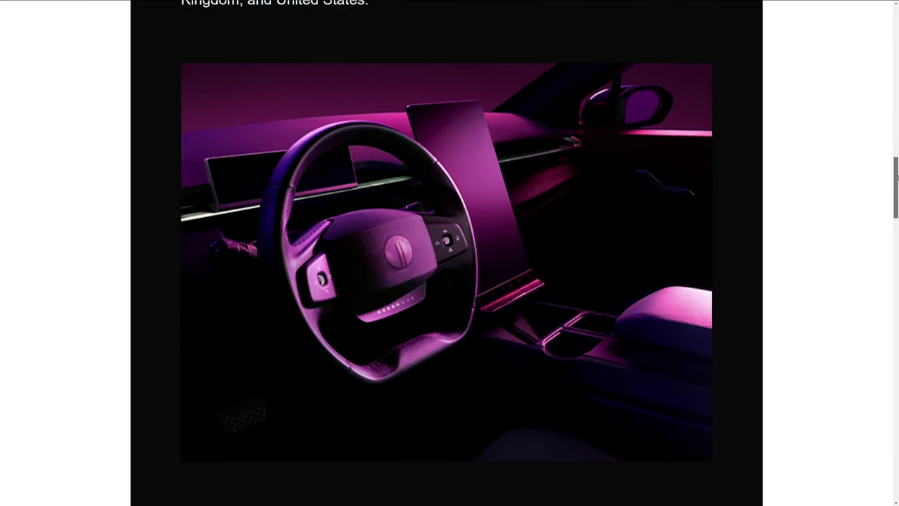
scroll(447, 253, "down", 5)
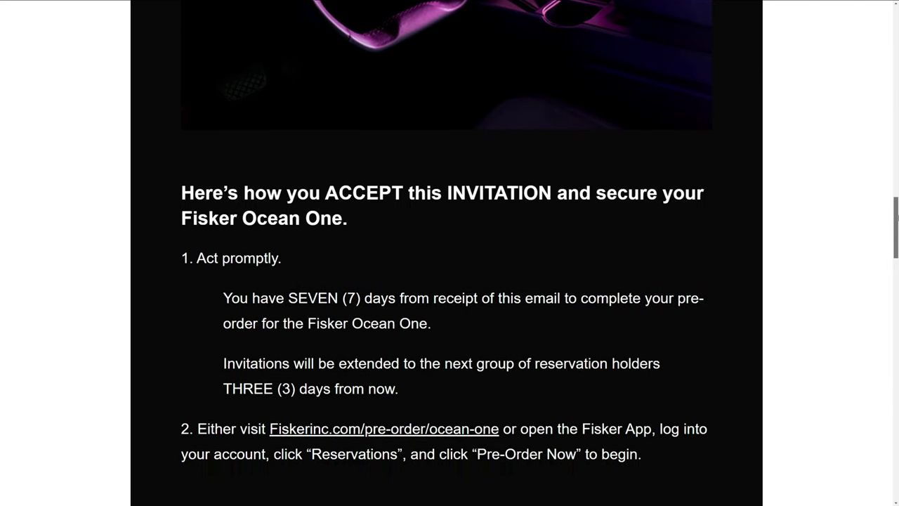
scroll(447, 253, "down", 2)
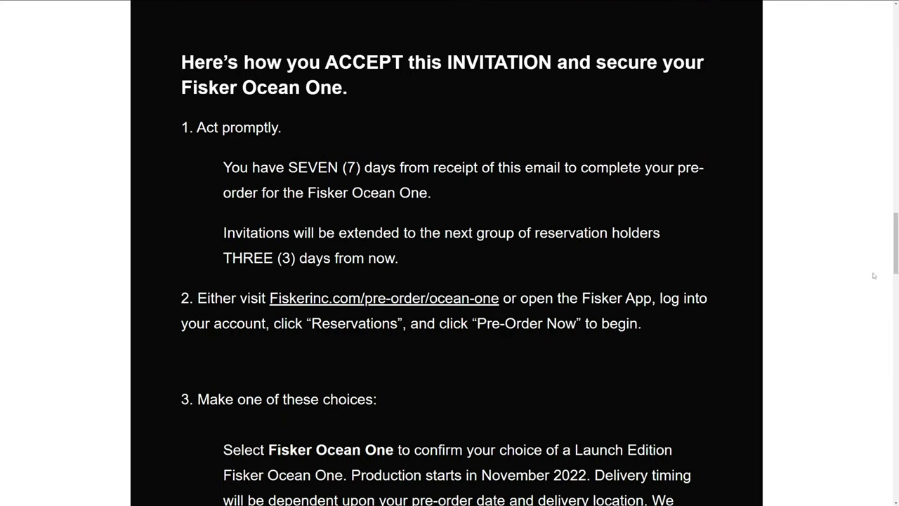
scroll(875, 275, "down", 3)
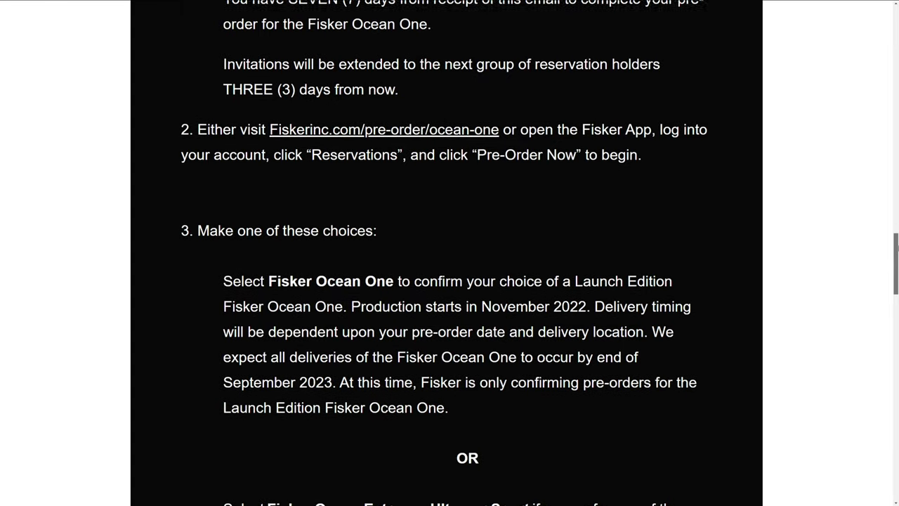
scroll(447, 253, "down", 3)
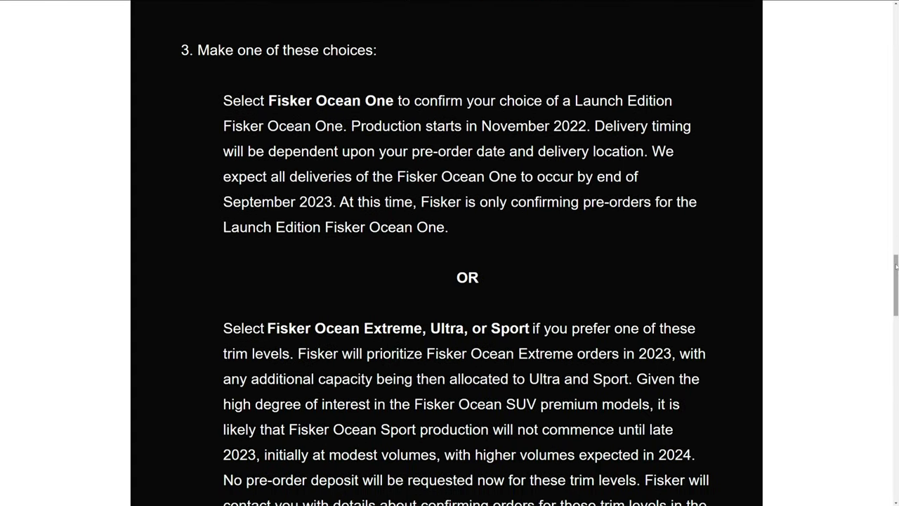
scroll(447, 253, "down", 1)
scroll(447, 253, "down", 3)
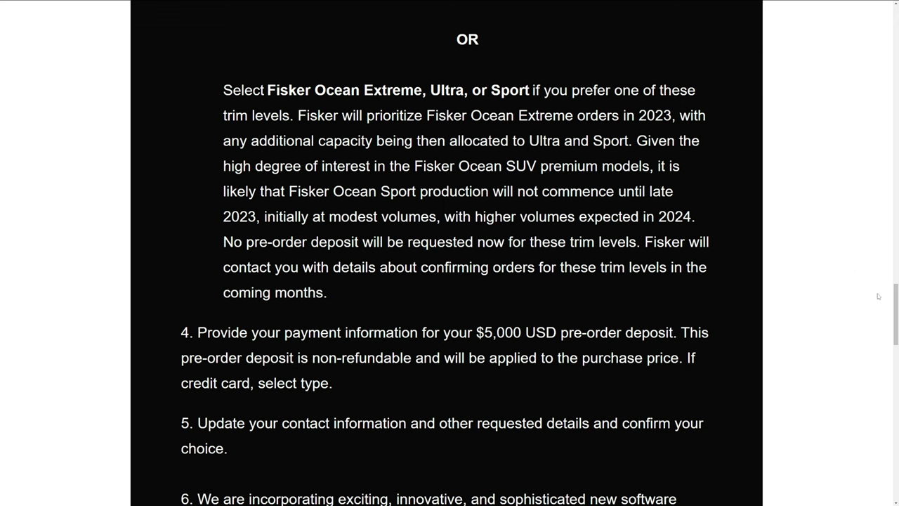
scroll(886, 299, "down", 2)
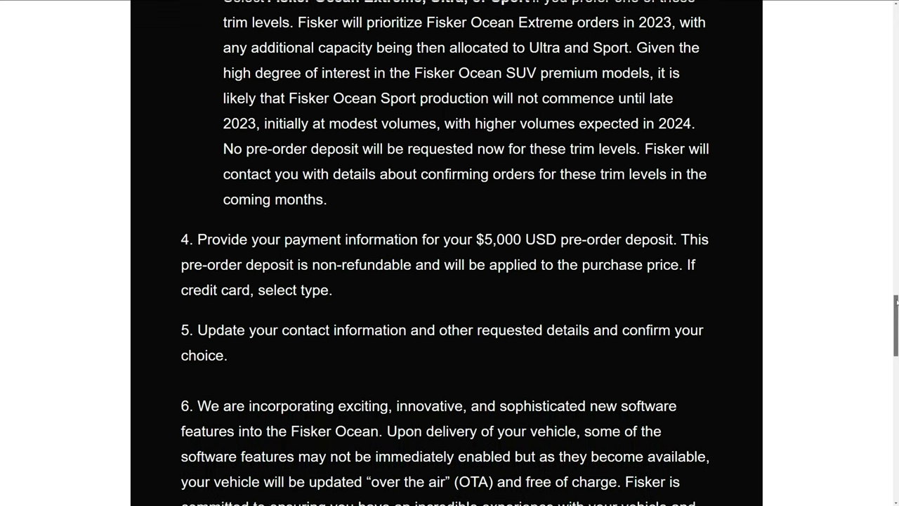
scroll(887, 300, "down", 5)
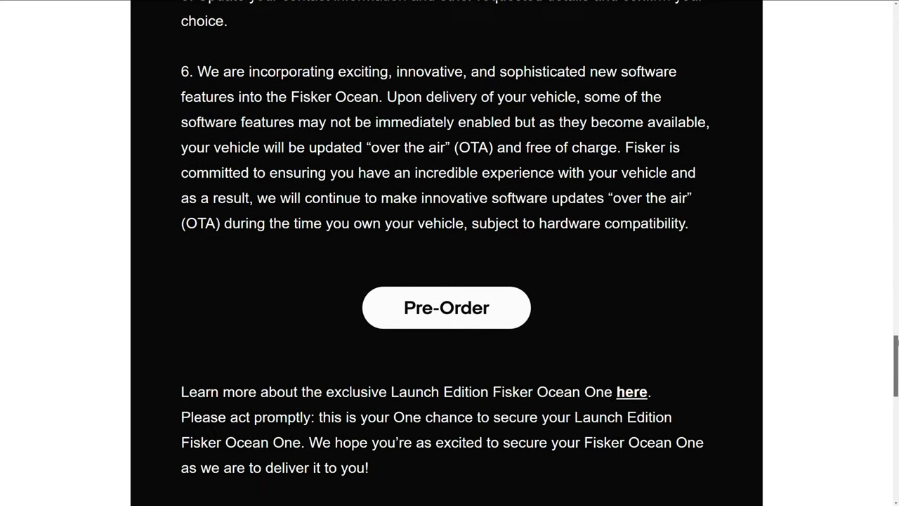
scroll(887, 301, "down", 3)
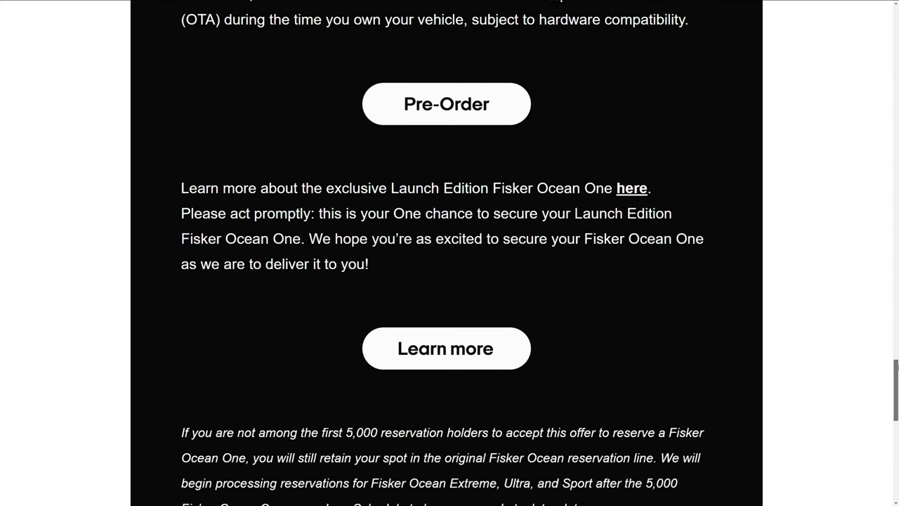
scroll(450, 253, "down", 1)
scroll(450, 253, "down", 1)
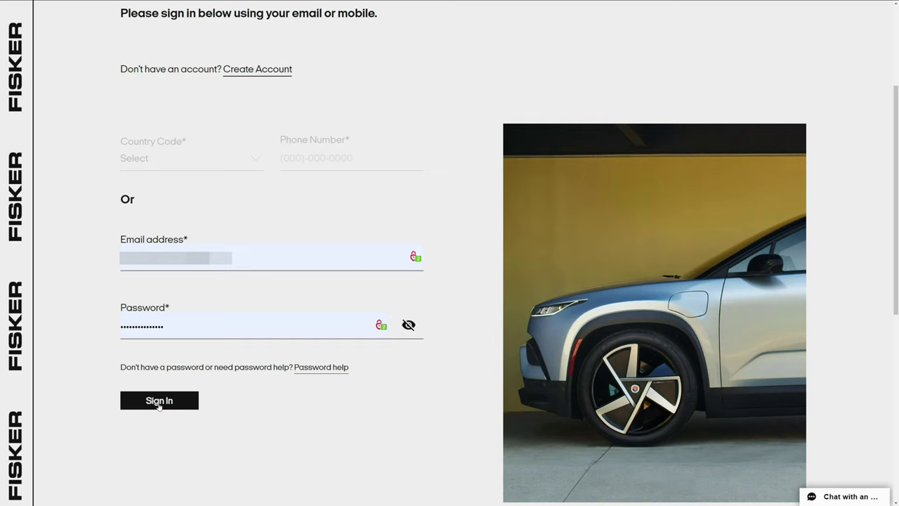
Sign in to the Fisker account with the entered email and password.
left_click(159, 405)
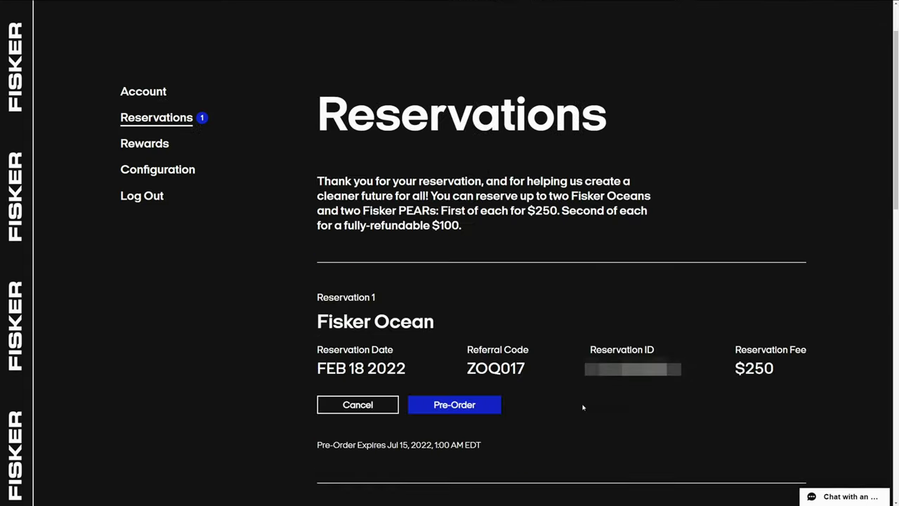
Start the pre-order for the Fisker Ocean reservation and accept the invitation.
left_click(455, 405)
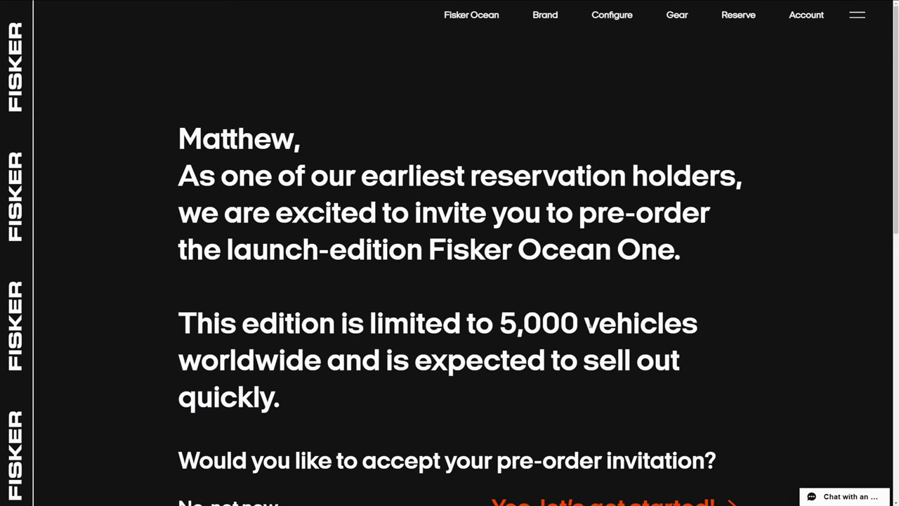
scroll(457, 408, "down", 1)
scroll(829, 202, "down", 1)
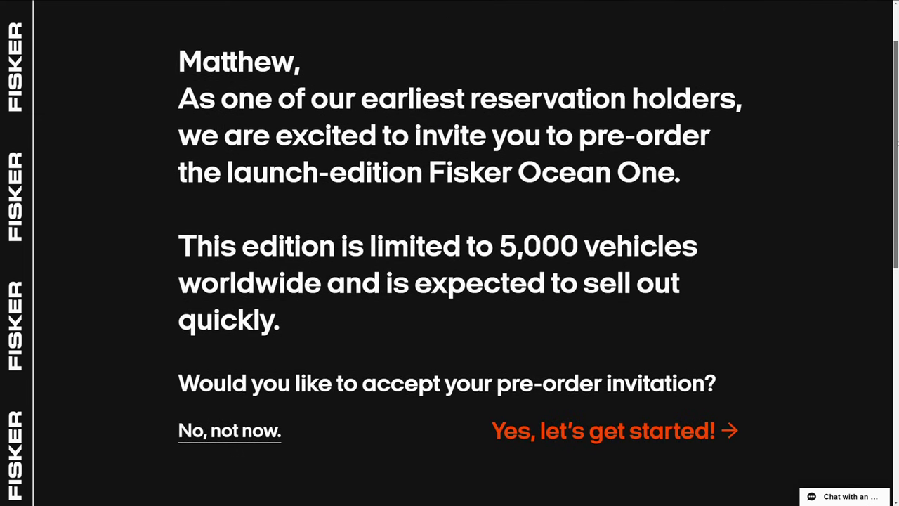
left_click(591, 437)
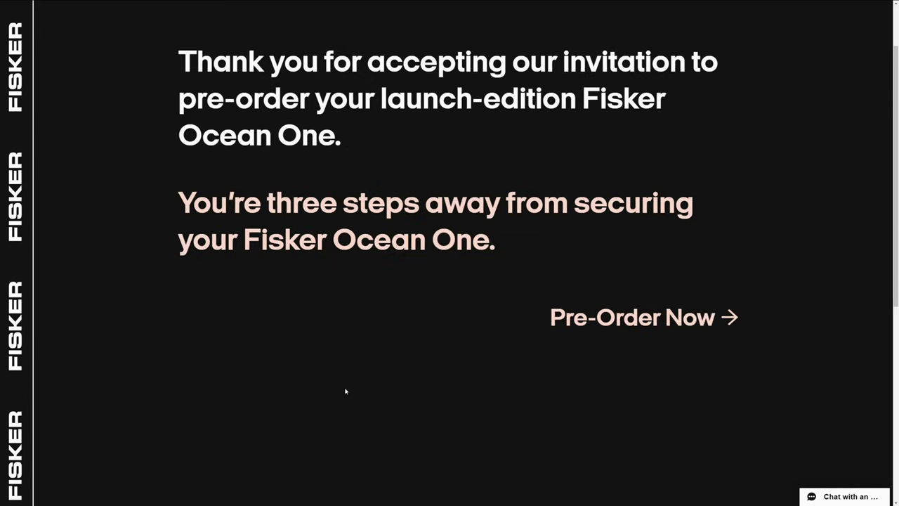
Begin the three-step pre-order and confirm the United States delivery address.
left_click(637, 318)
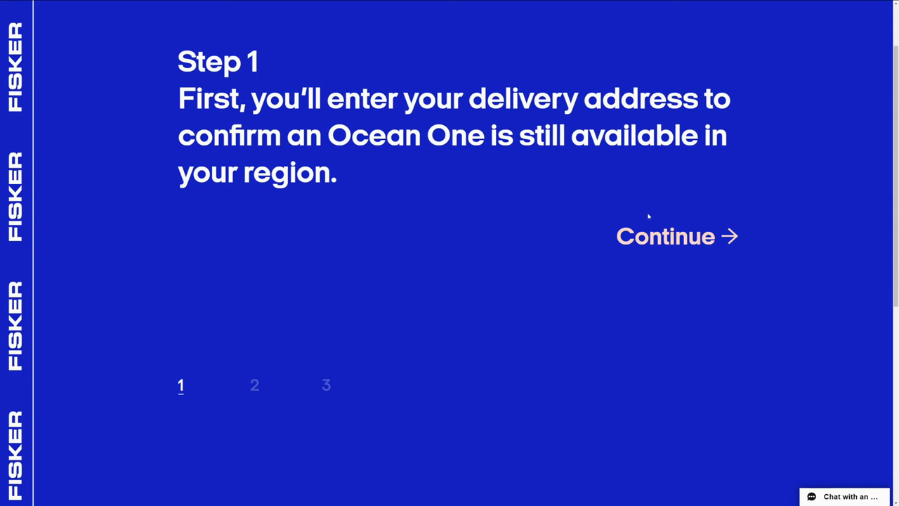
left_click(654, 239)
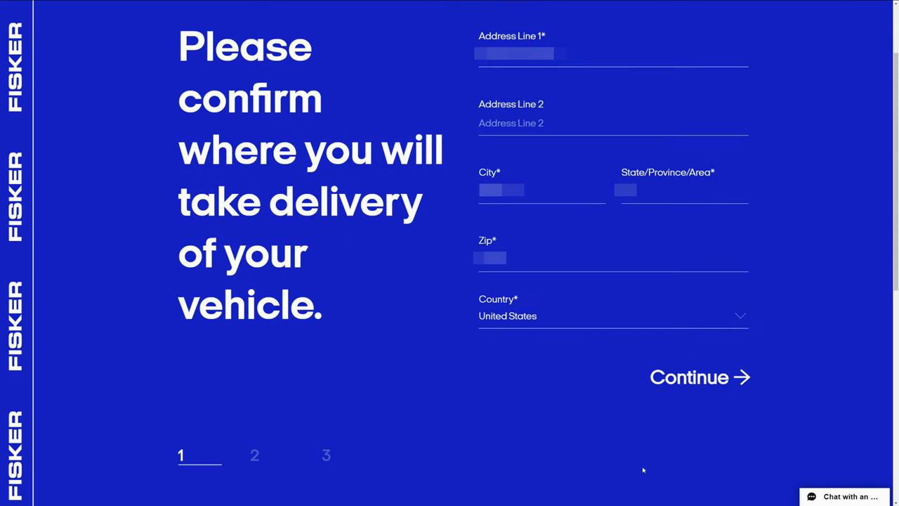
left_click(703, 379)
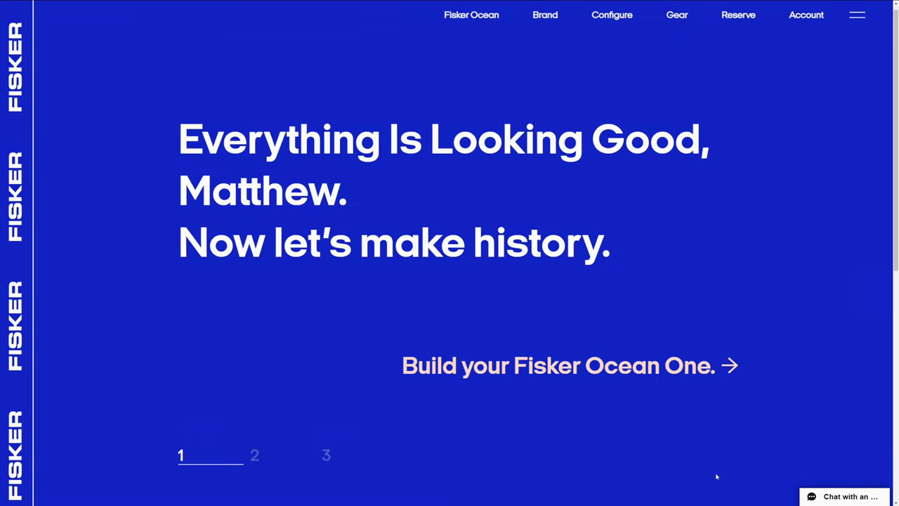
Go to step 2 and open the Ocean One configurator at $68,999.
left_click(731, 366)
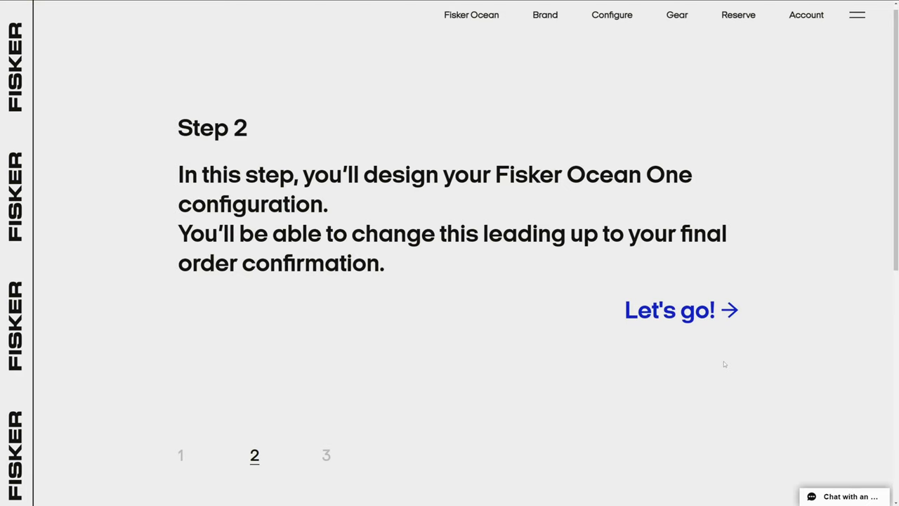
left_click(730, 312)
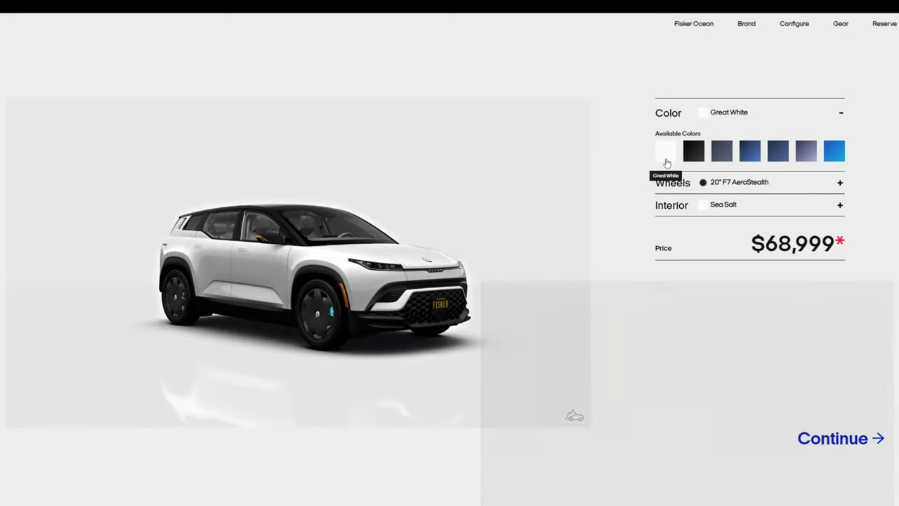
Compare Night Drive, Horizon Gray, Big Sur Blue, Silver Lining and Blue Planet paints, settling on Mariana.
left_click(692, 156)
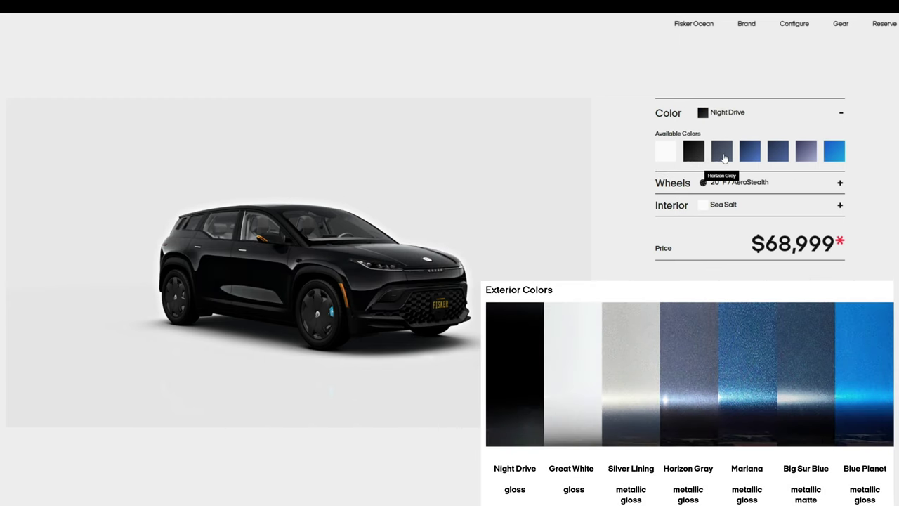
left_click(724, 158)
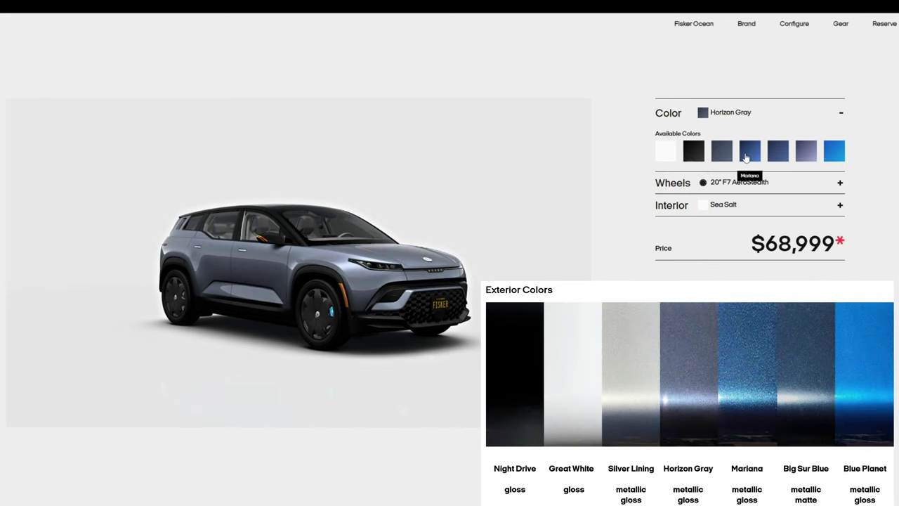
left_click(746, 157)
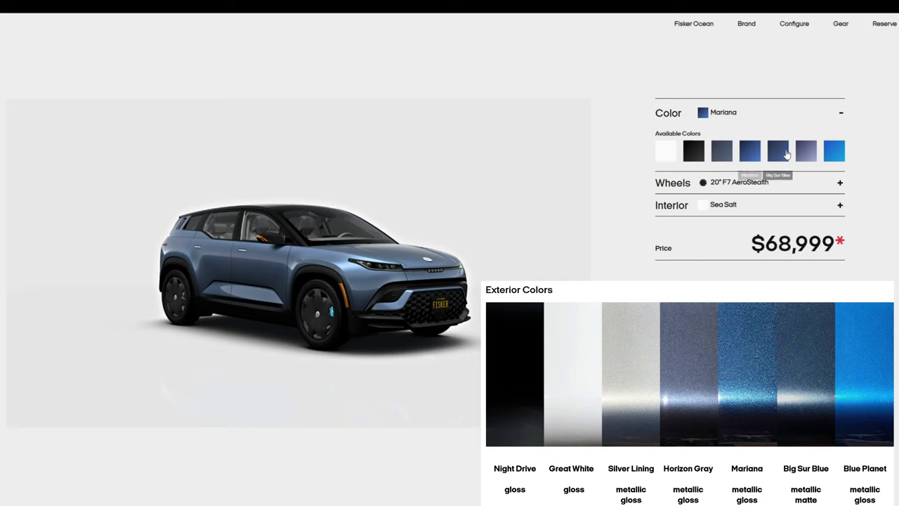
left_click(784, 154)
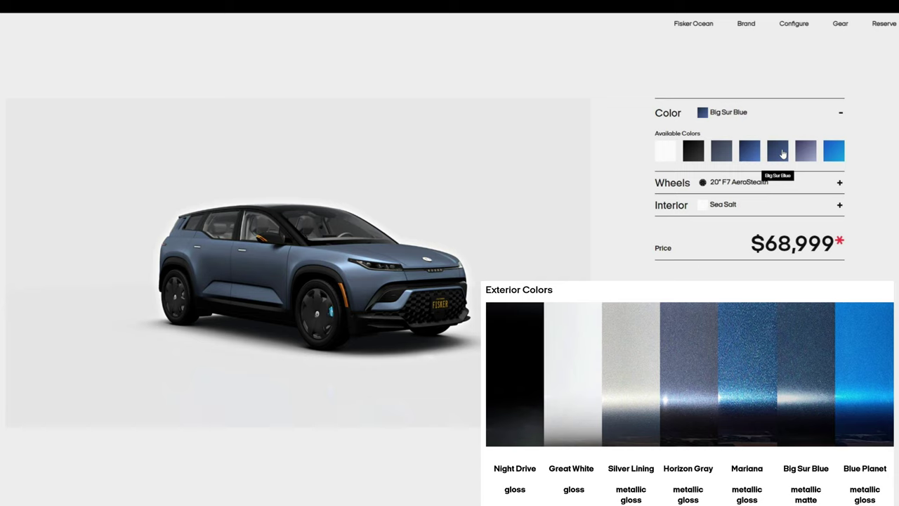
left_click(807, 155)
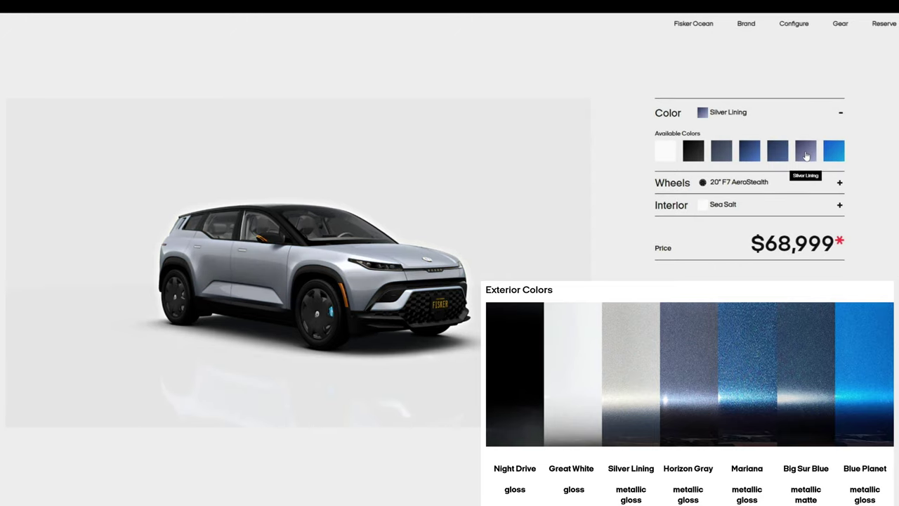
left_click(841, 157)
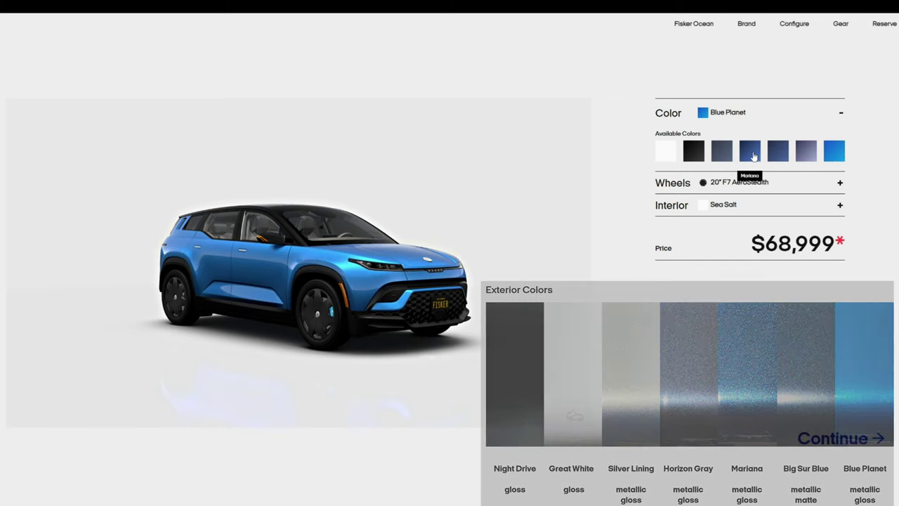
left_click(752, 153)
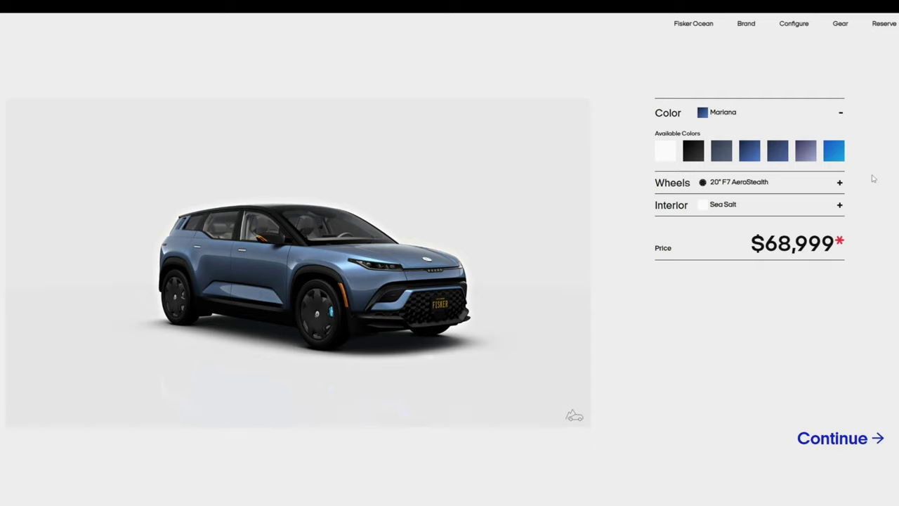
View the car in side profile, compare the 22" F3 SlipStream and F5 wheels, then choose 22" F5 Air Glider - Black.
left_click(753, 184)
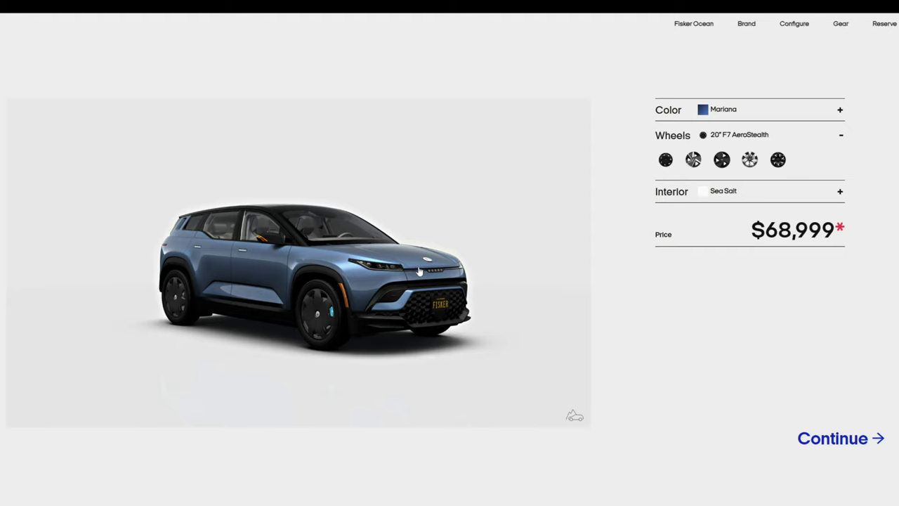
left_click_drag(417, 272, 477, 274)
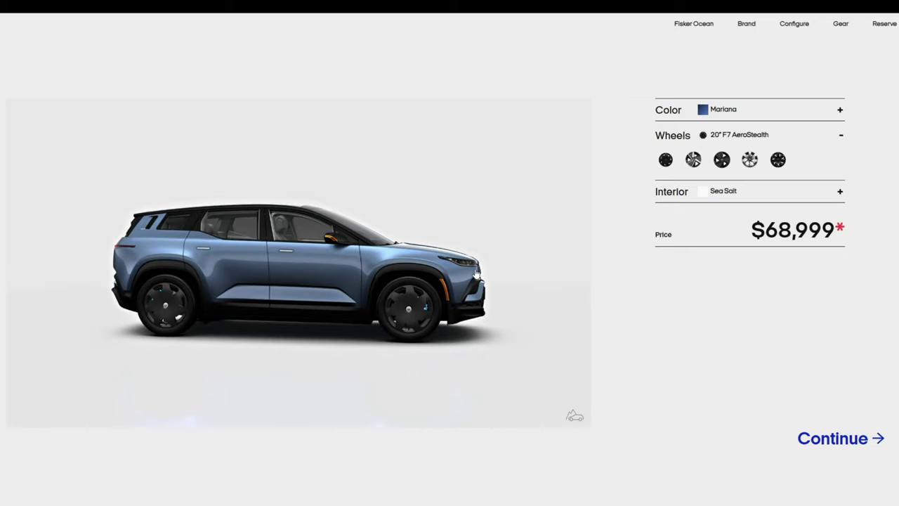
left_click(696, 161)
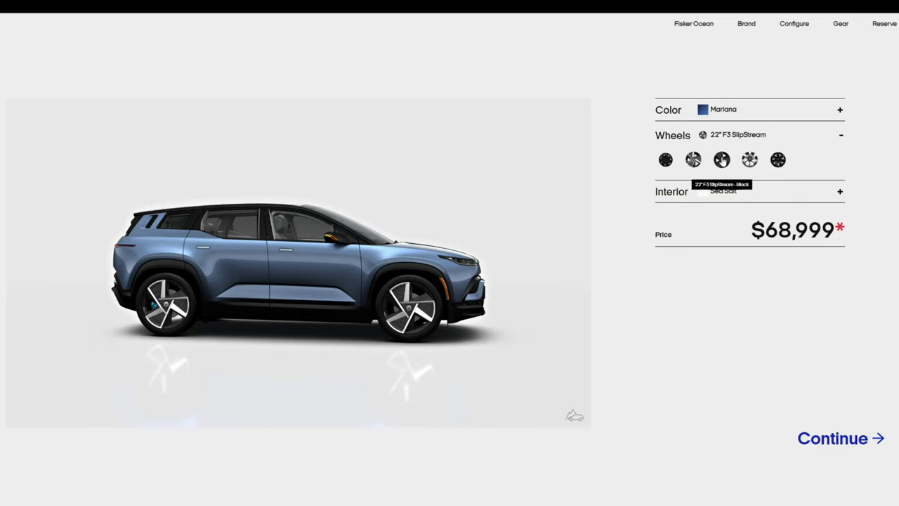
left_click(723, 160)
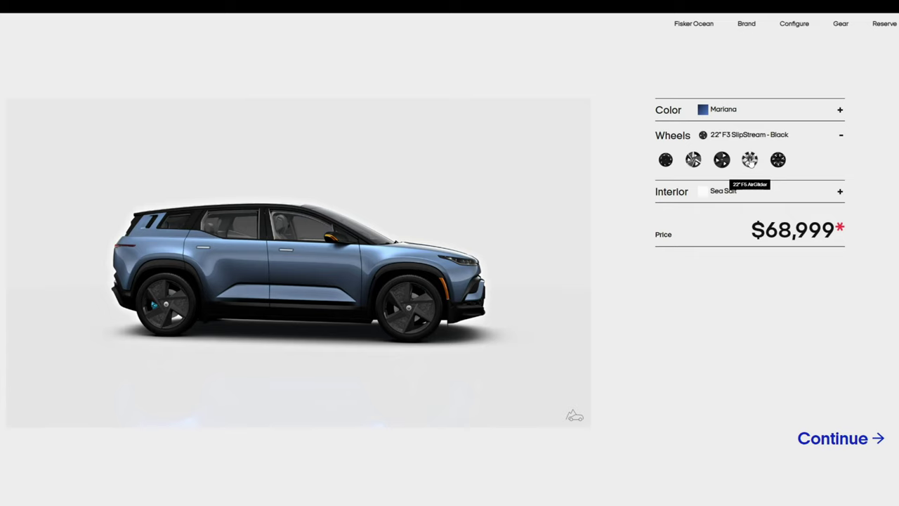
left_click(751, 160)
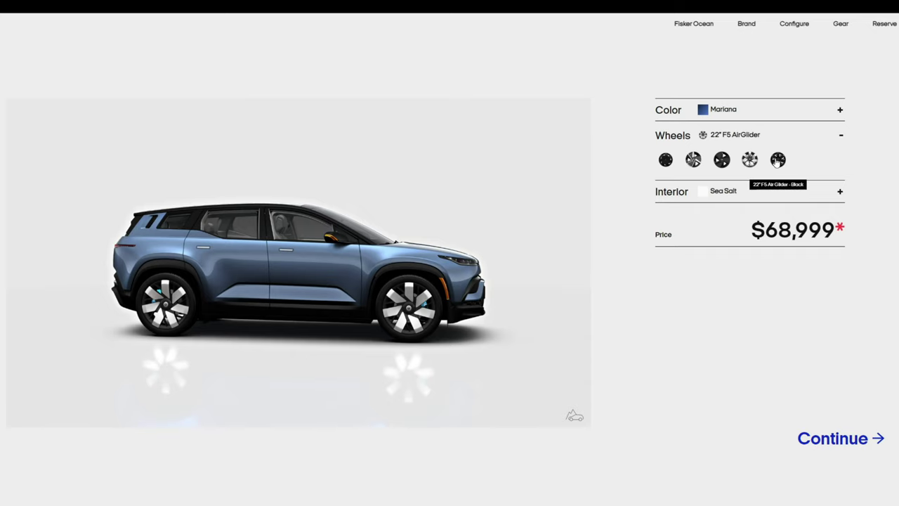
left_click(778, 160)
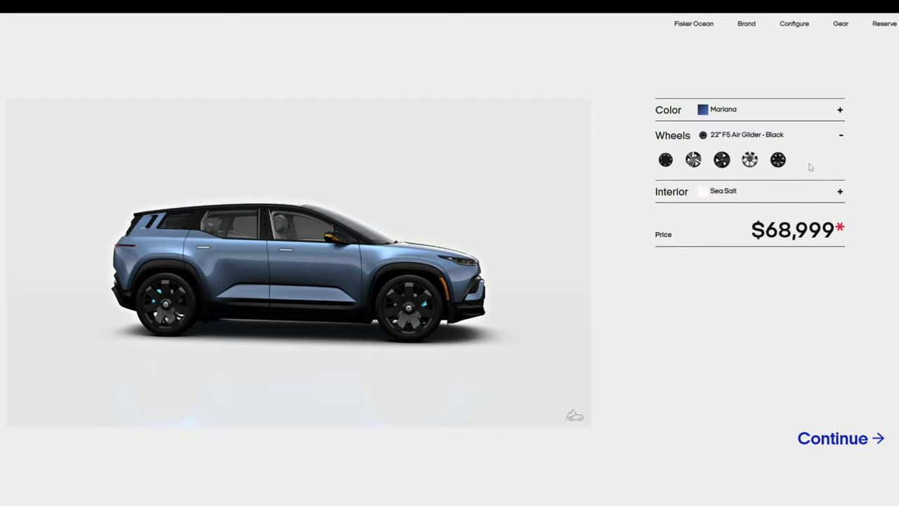
Compare Sea Salt, MaliBlu and Black Abyss interiors, then settle on MaliBlu.
left_click(726, 194)
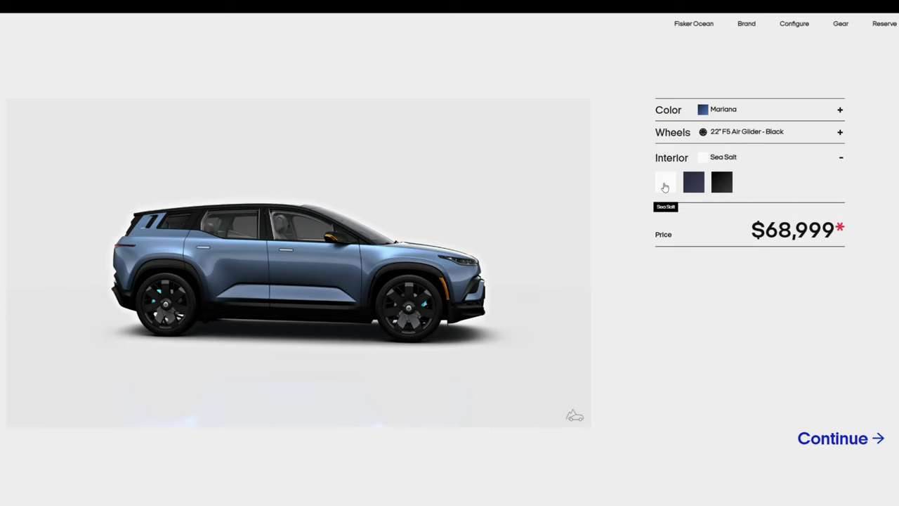
left_click(665, 187)
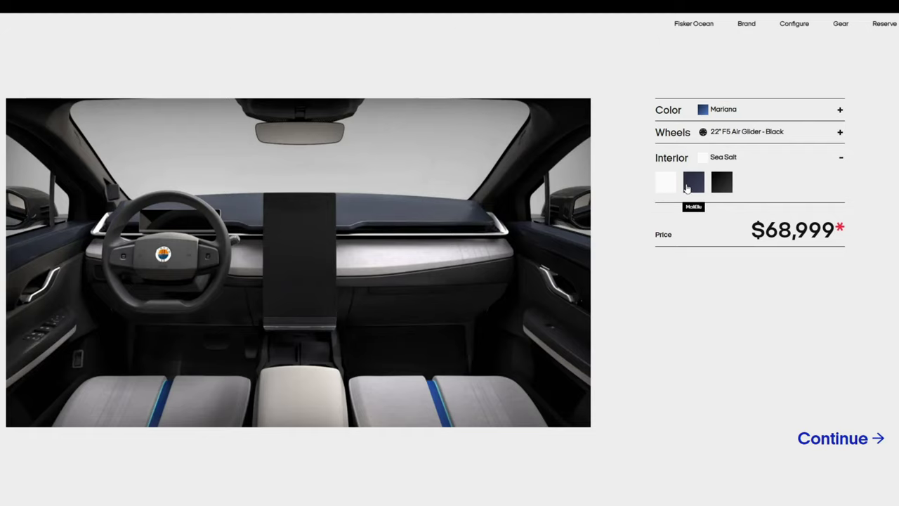
left_click(693, 186)
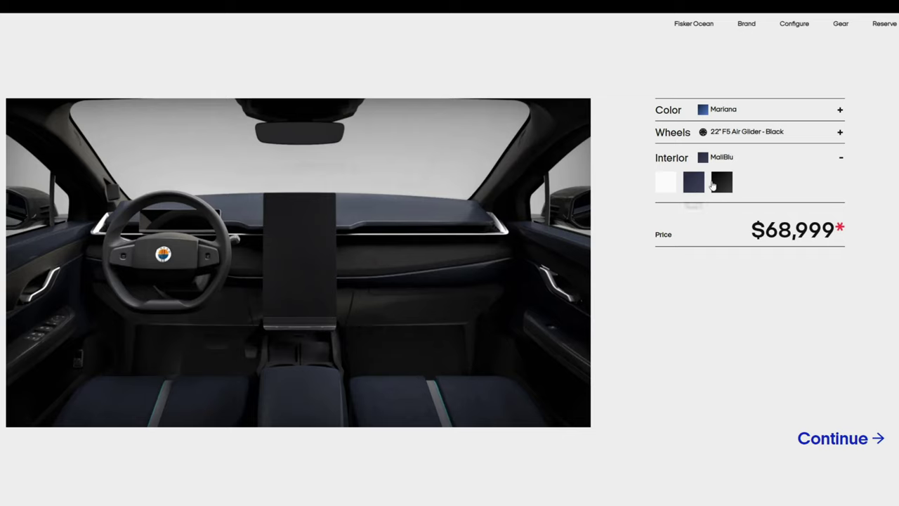
left_click(720, 185)
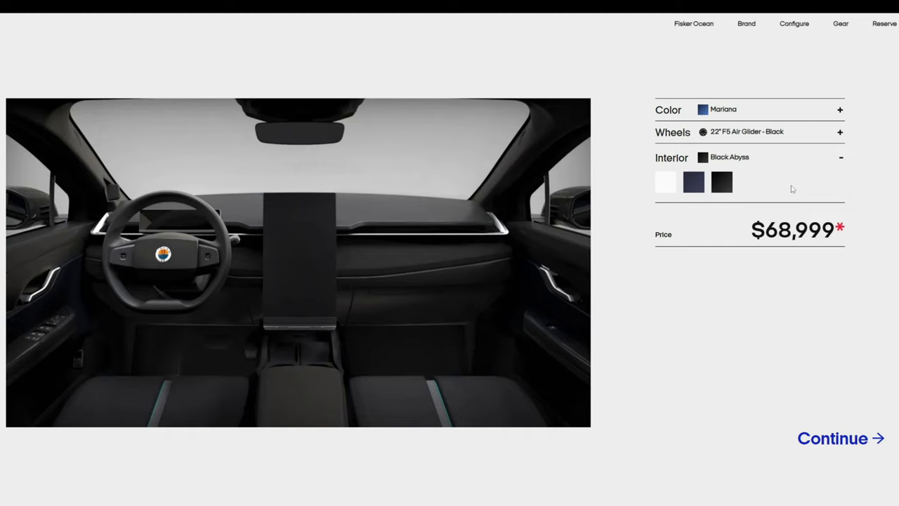
left_click(694, 187)
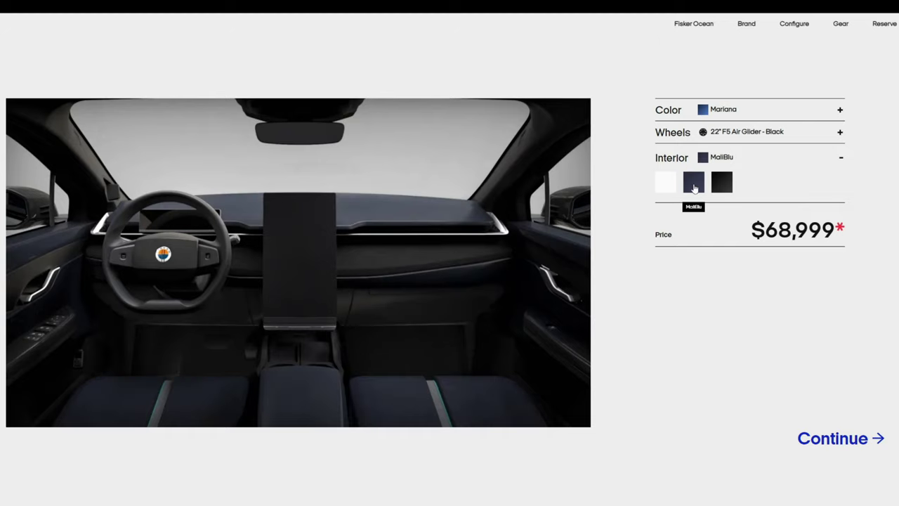
Add the $250 Carpet Floor Mat Set from Accessories, bringing the total to $69,249.
left_click(837, 440)
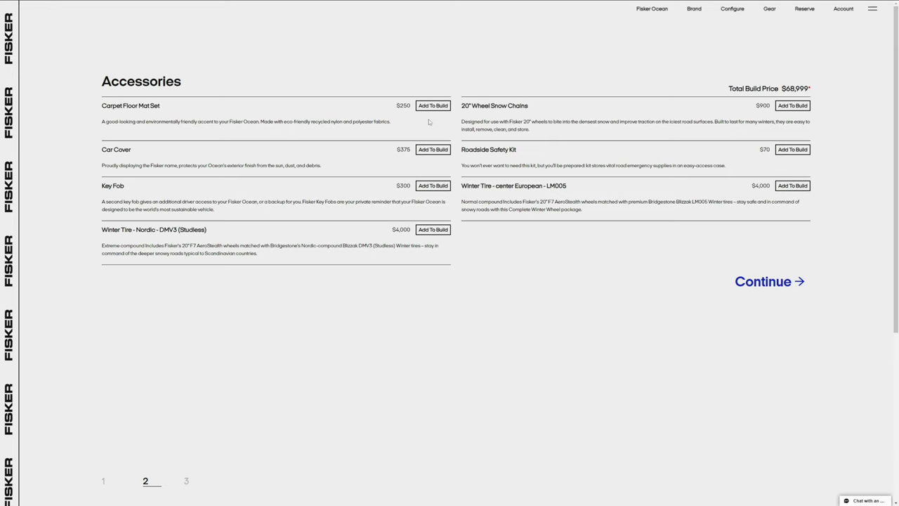
left_click(428, 107)
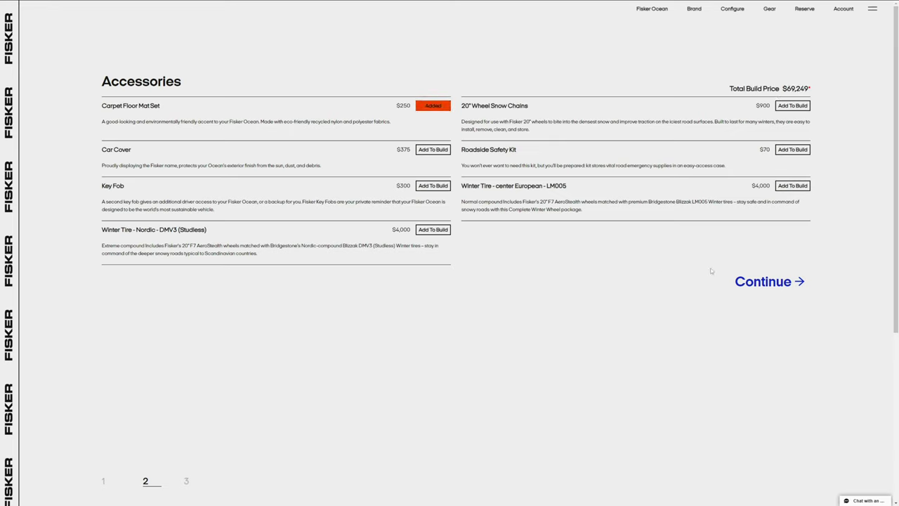
Open the Summary page showing $2,438 logistics and handling and $5,000 due today.
left_click(753, 282)
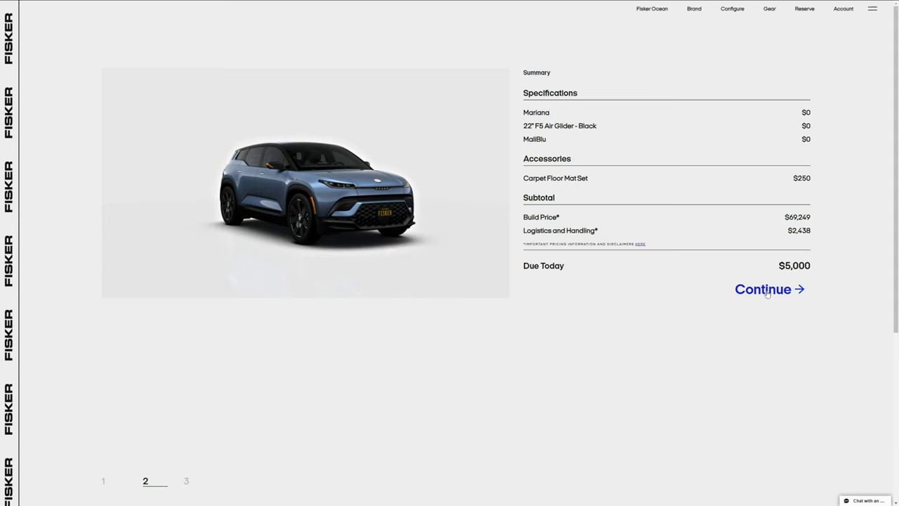
Save the design, proceed to securing the pre-order, and read the Pre-Order Terms to the Entire Agreement clause.
left_click(767, 291)
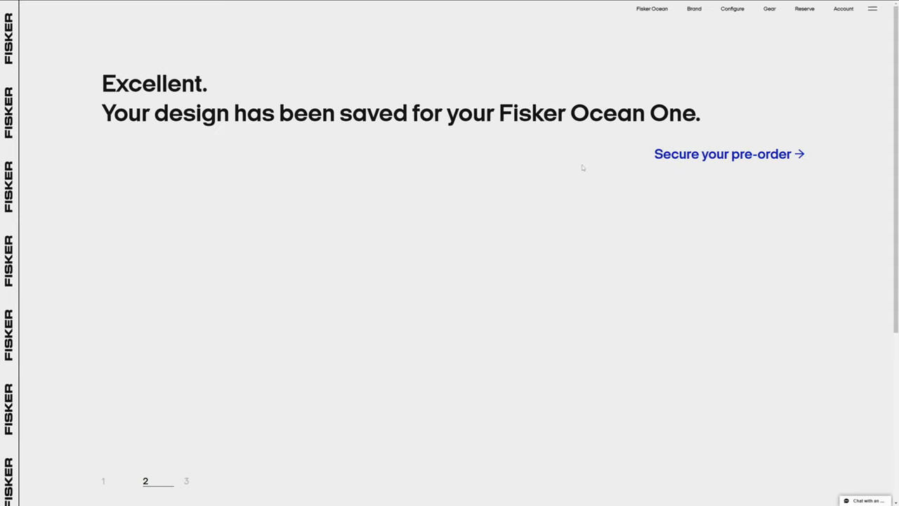
left_click(744, 157)
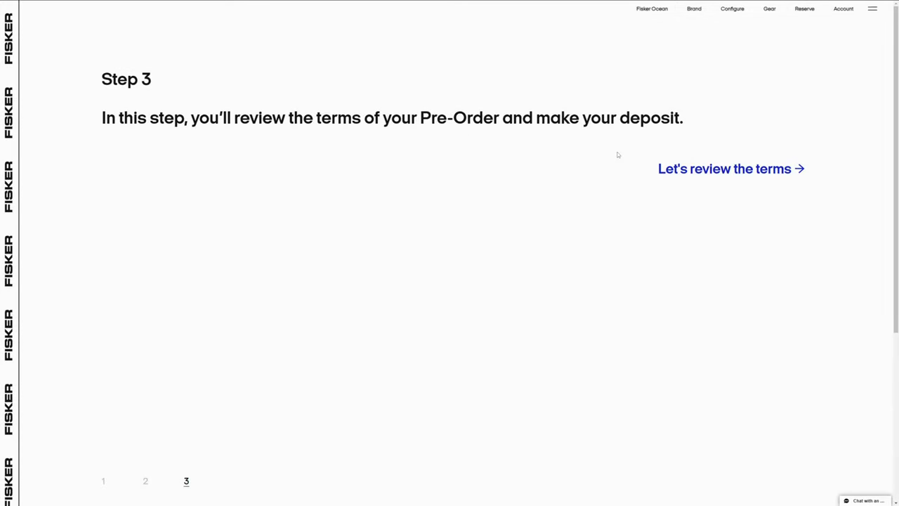
left_click(726, 170)
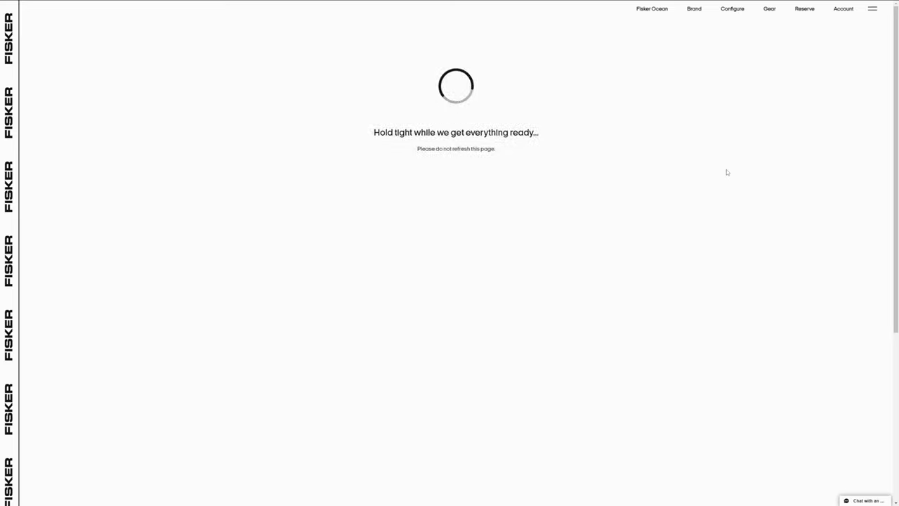
scroll(809, 123, "down", 3)
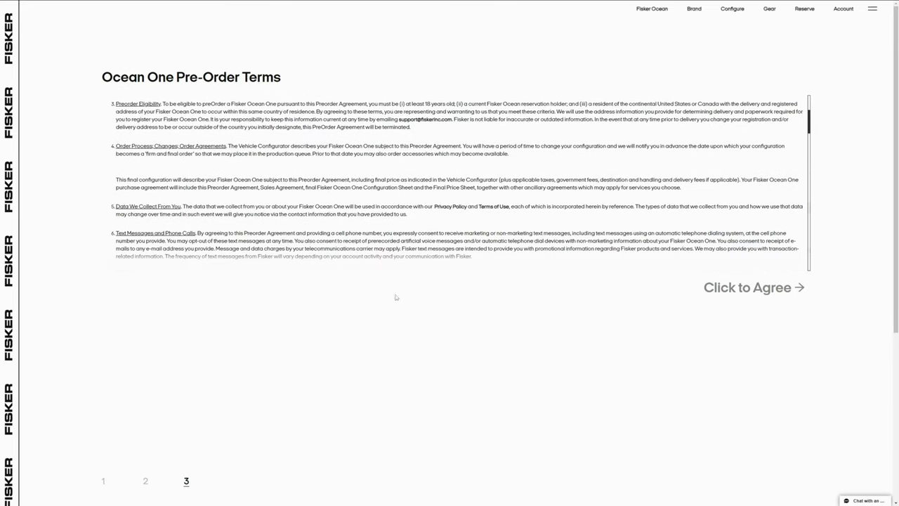
scroll(417, 270, "down", 5)
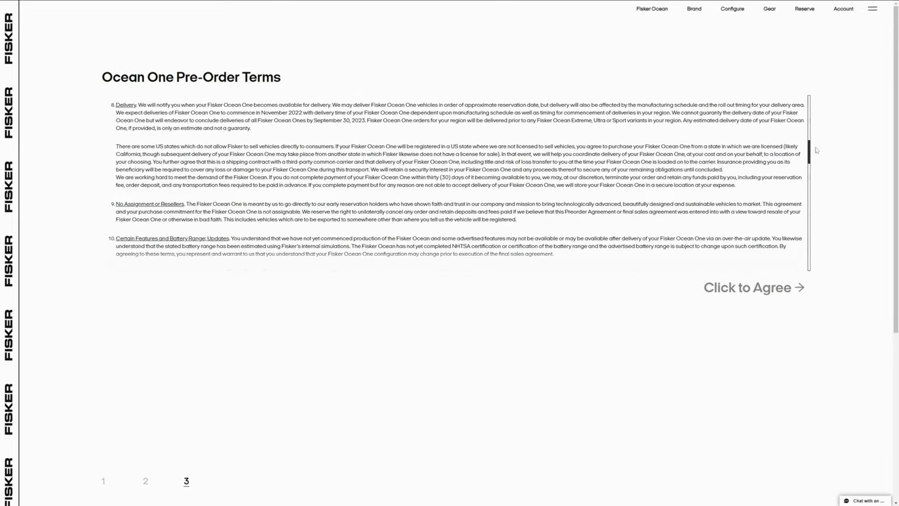
scroll(297, 199, "down", 10)
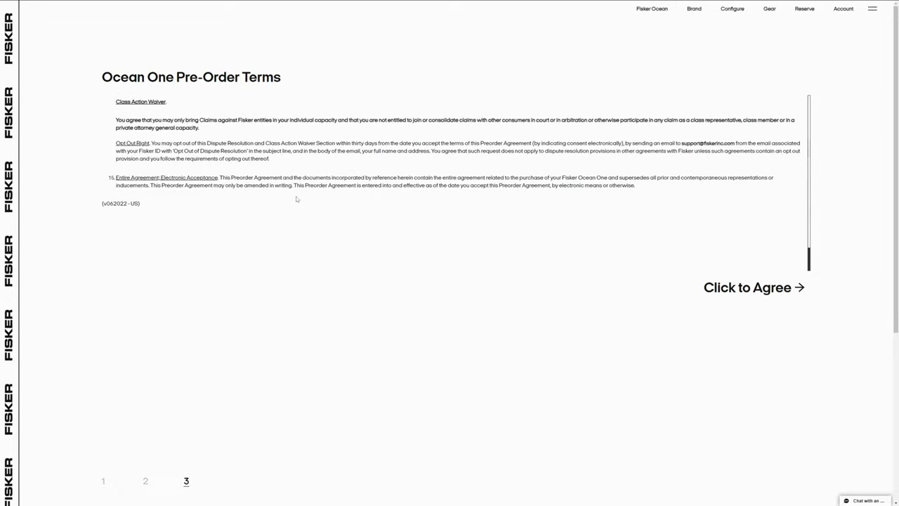
Agree to the pre-order terms and pay the $5,000 deposit by card.
left_click(719, 289)
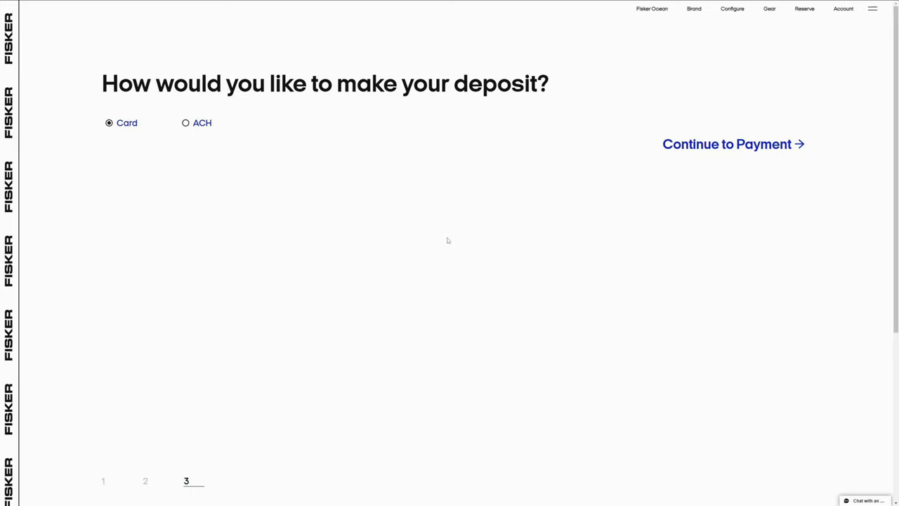
left_click(705, 144)
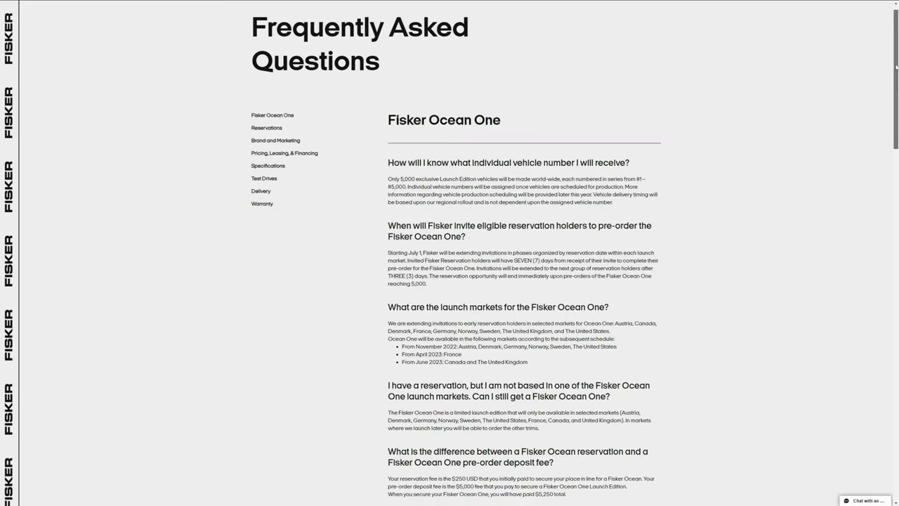
Scroll down through the Ocean One pre-order FAQ on the confirmation page.
scroll(725, 106, "down", 5)
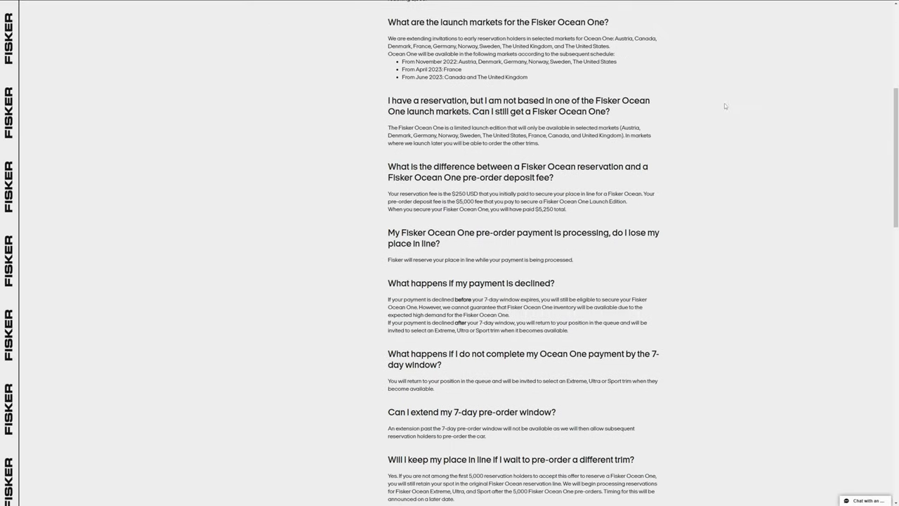
scroll(724, 313, "down", 7)
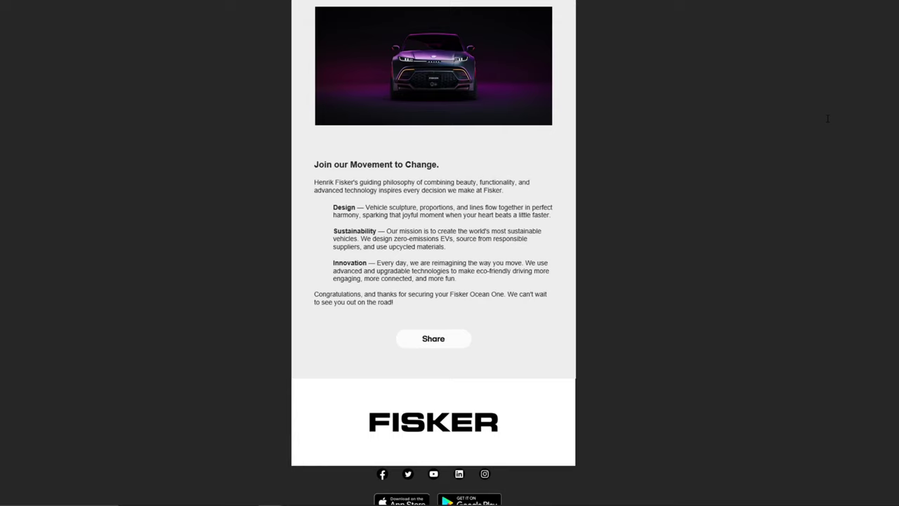
Scroll to the bottom of Fisker's thank-you email for the Ocean One.
scroll(782, 173, "down", 1)
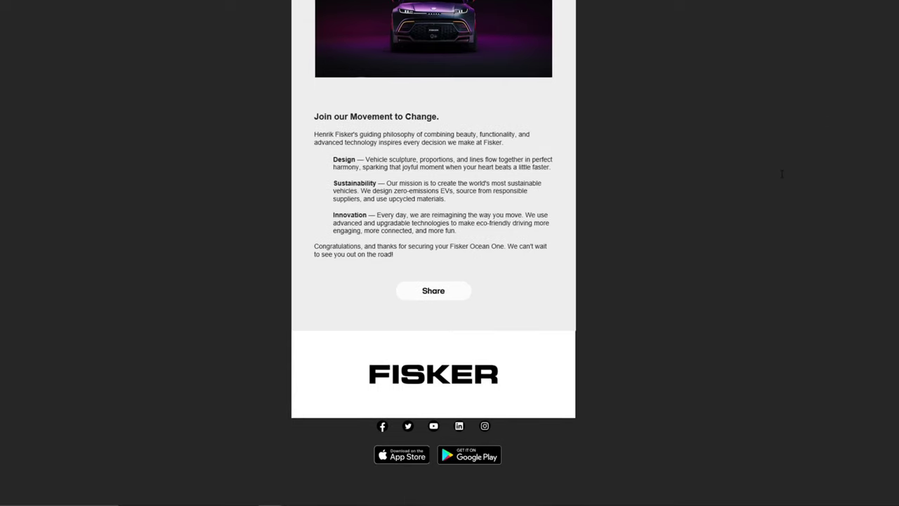